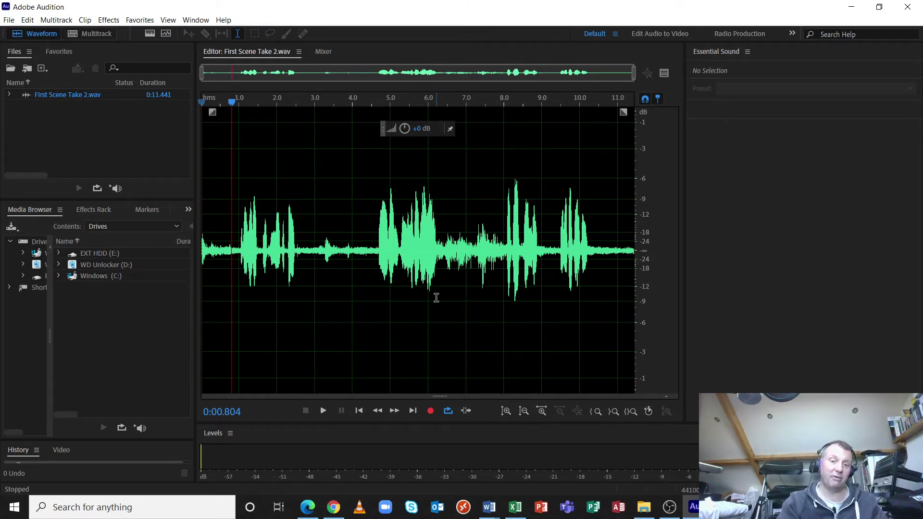
Play the recording and audition the quiet gaps at 2.7–4.5 s and 6.3–8.0 s.
{"action": "key", "text": "space"}
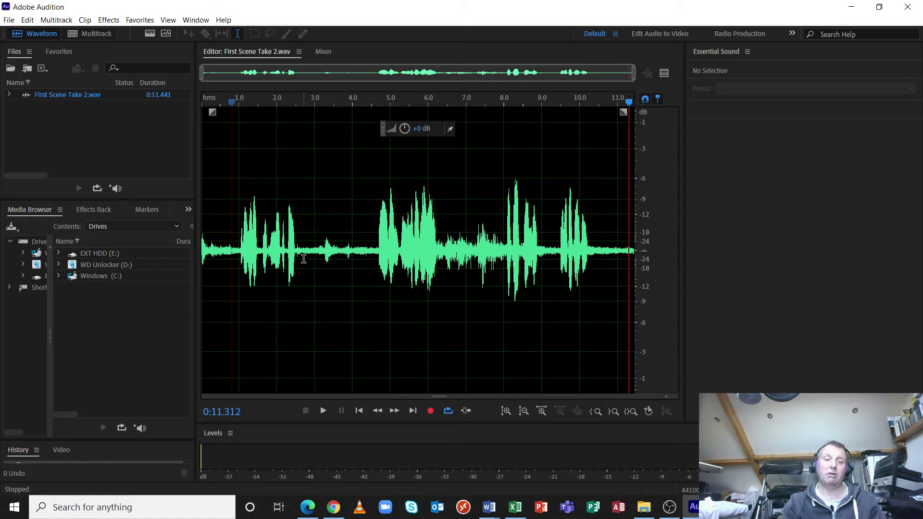
{"action": "left_click_drag", "start_coordinate": [302, 262], "coordinate": [375, 284]}
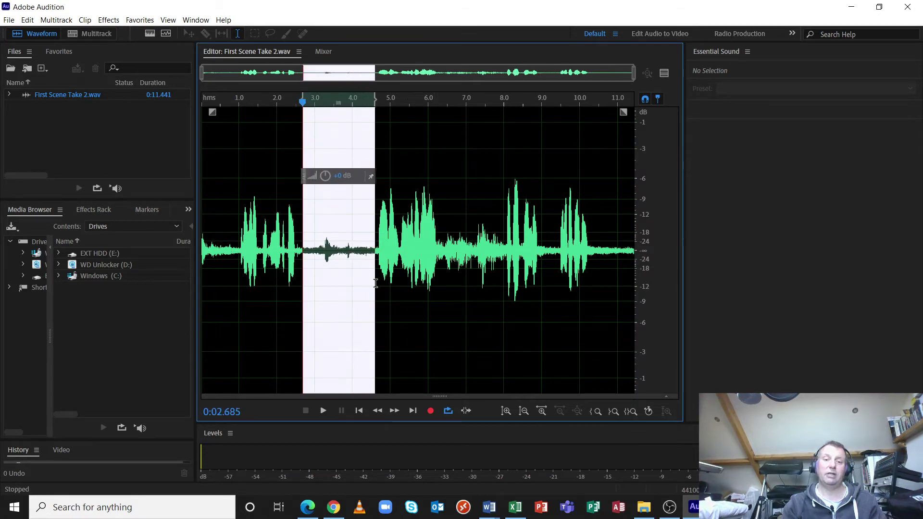
{"action": "key", "text": "space"}
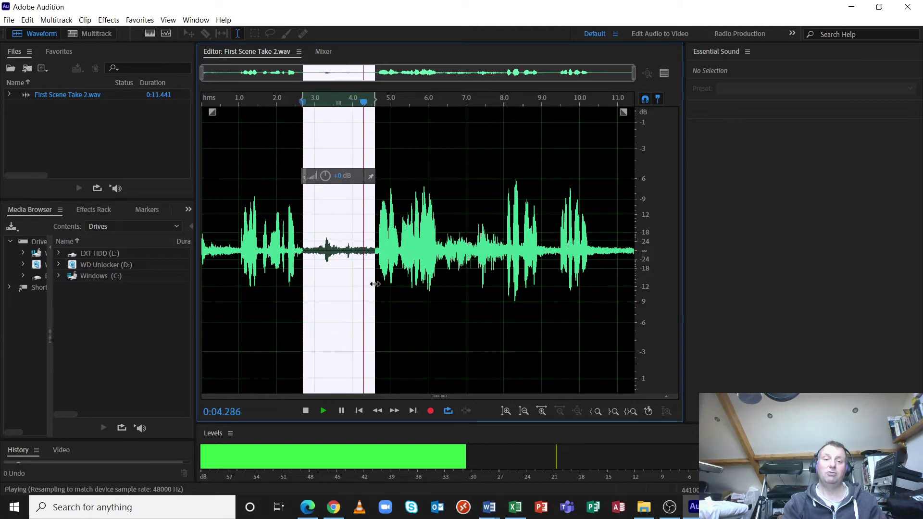
{"action": "key", "text": "space"}
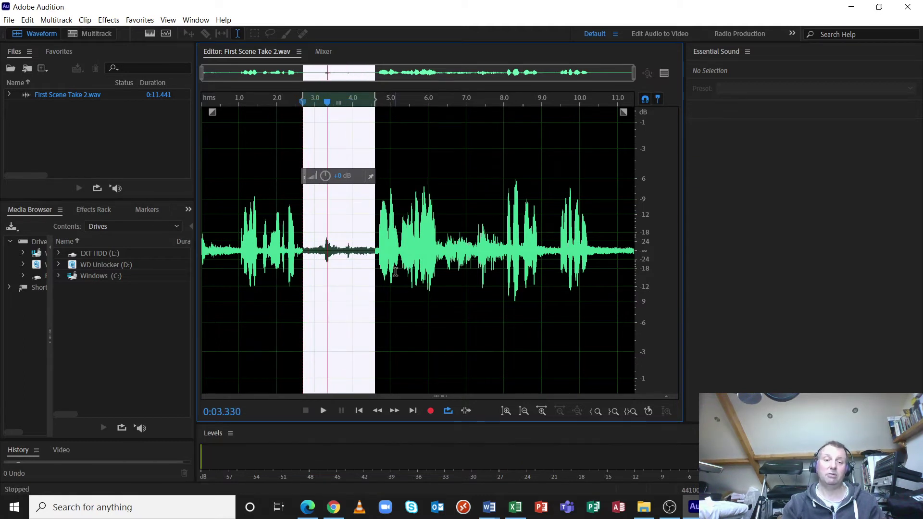
{"action": "left_click", "coordinate": [445, 280]}
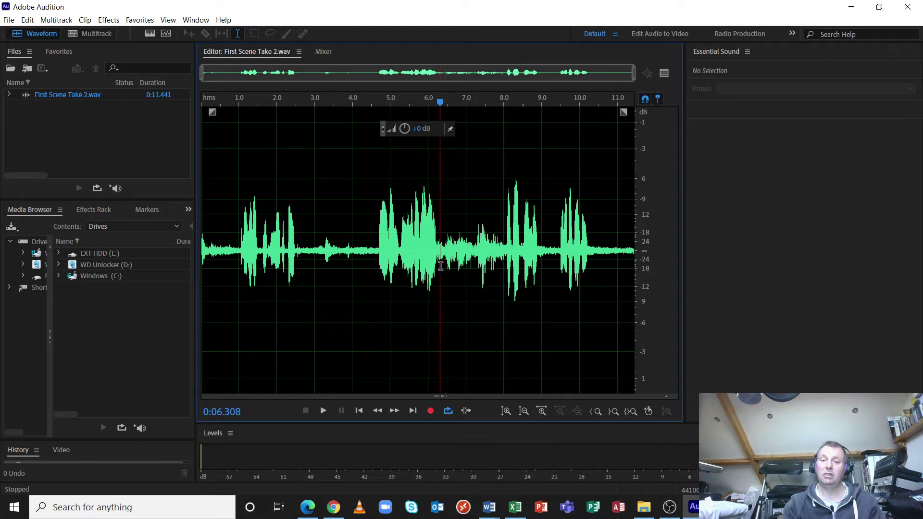
{"action": "left_click_drag", "start_coordinate": [440, 272], "coordinate": [506, 277]}
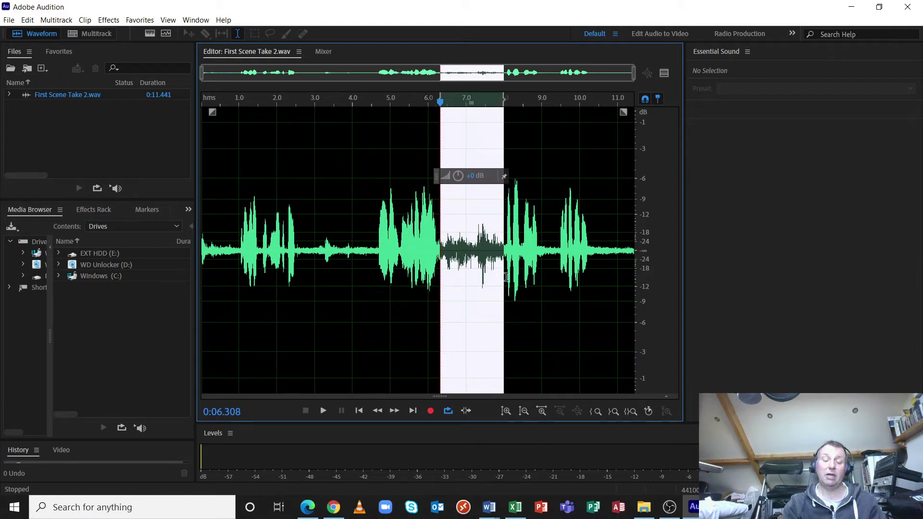
{"action": "key", "text": "space"}
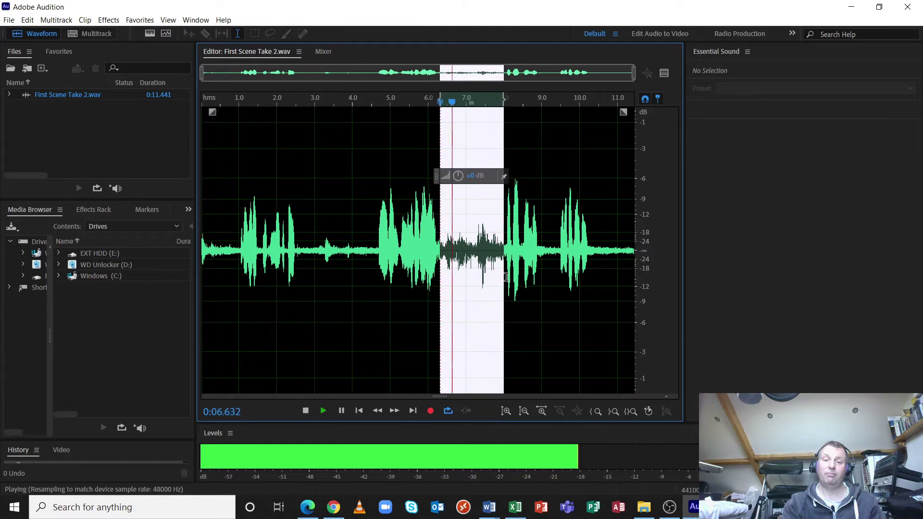
{"action": "key", "text": "space"}
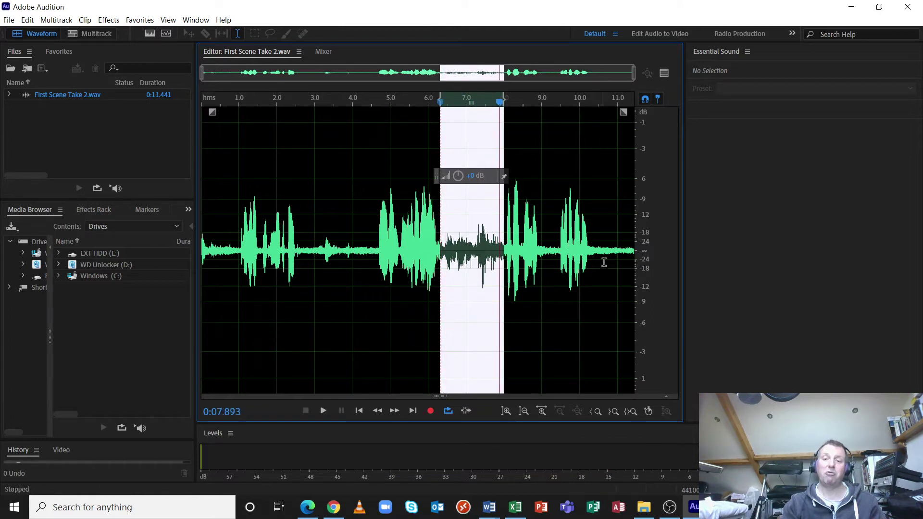
{"action": "left_click", "coordinate": [576, 314]}
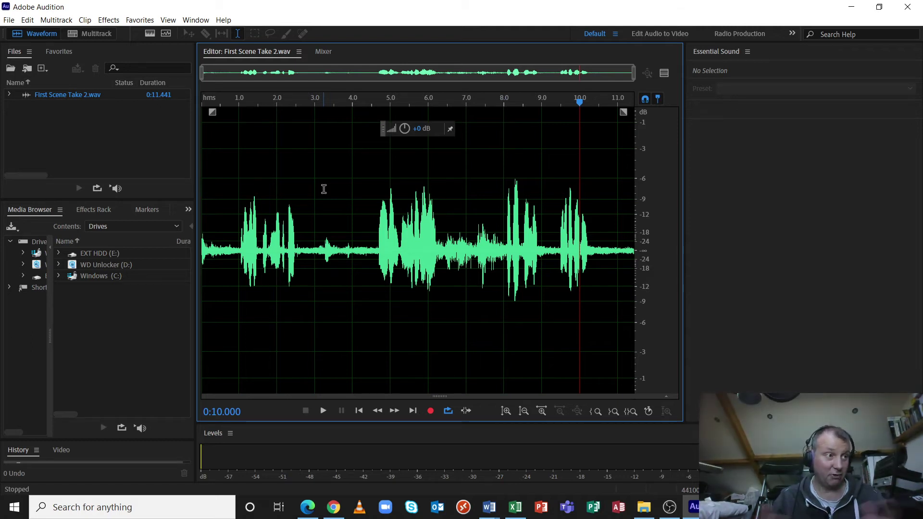
Browse the Effects menu without choosing anything, leaving the playhead near 3 seconds.
{"action": "left_click", "coordinate": [108, 20]}
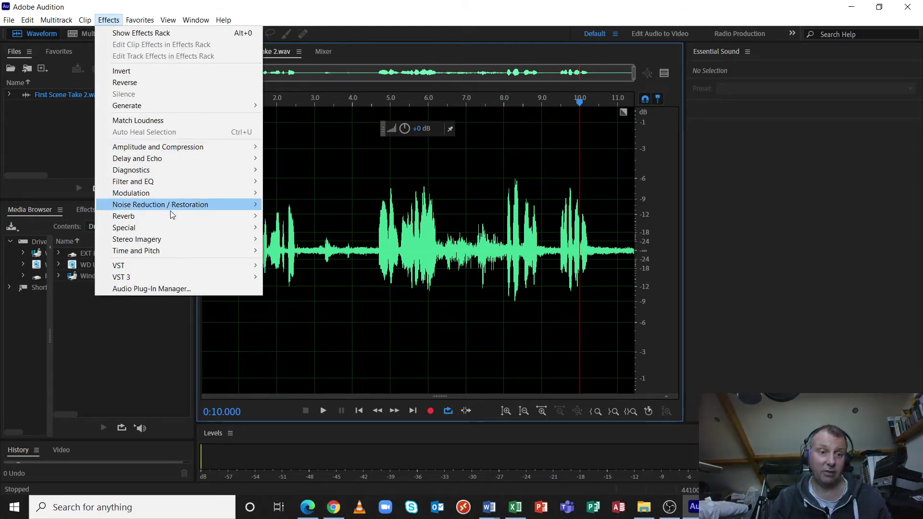
{"action": "mouse_move", "coordinate": [174, 207]}
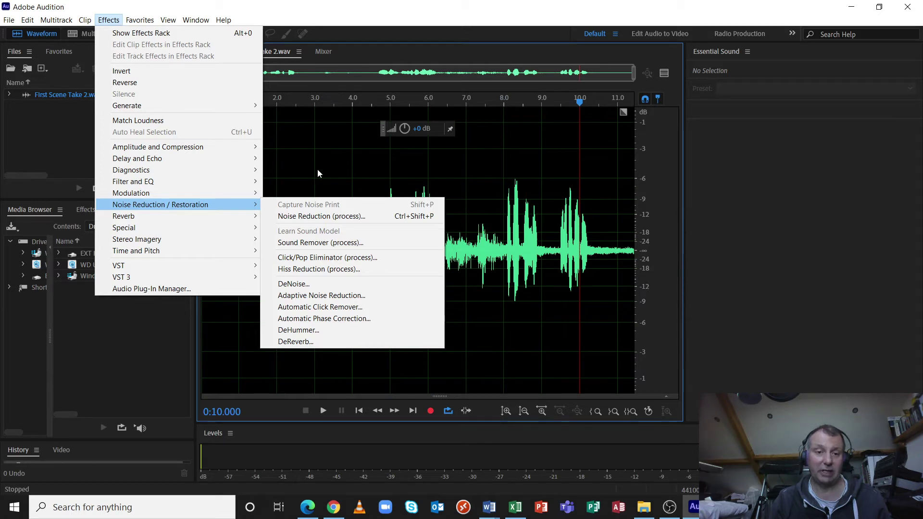
{"action": "left_click", "coordinate": [320, 185]}
{"action": "left_click", "coordinate": [319, 185]}
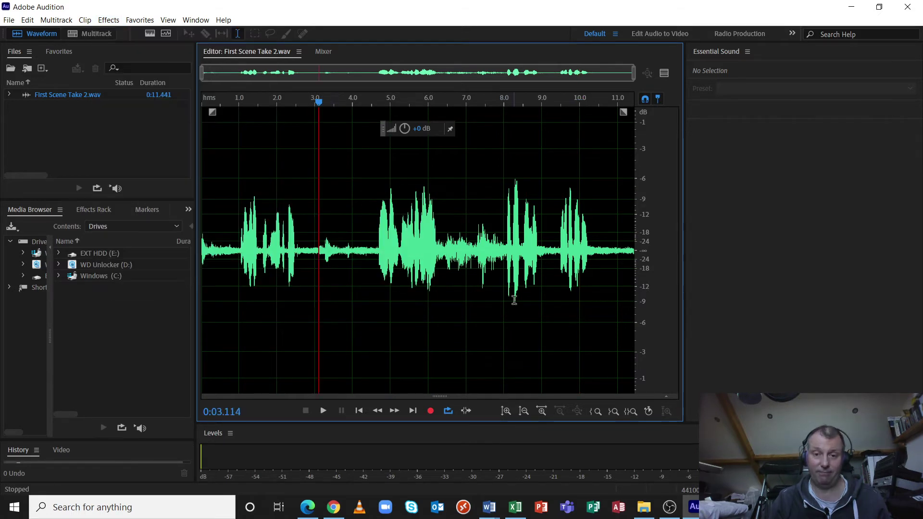
Select the background noise from 6.2 to 8.1 seconds and capture it as a noise print.
{"action": "left_click", "coordinate": [437, 264]}
{"action": "left_click_drag", "start_coordinate": [438, 263], "coordinate": [507, 282]}
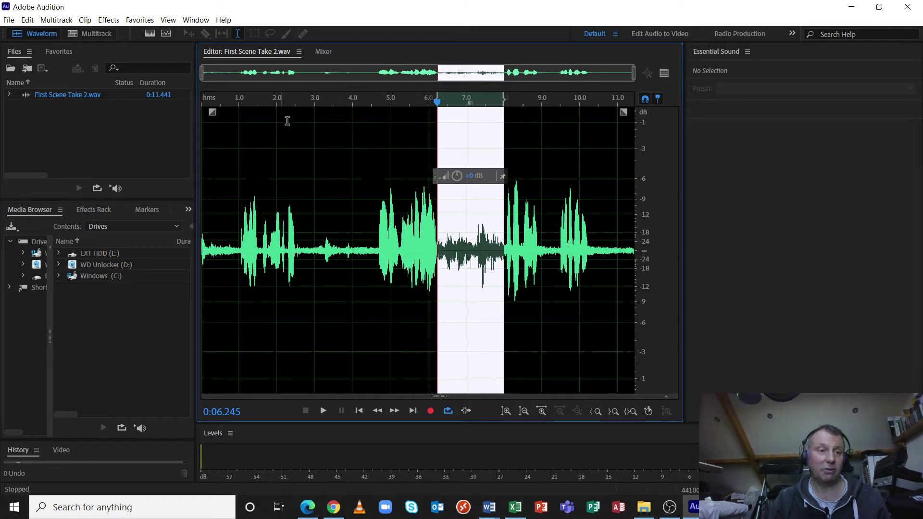
{"action": "left_click", "coordinate": [109, 21]}
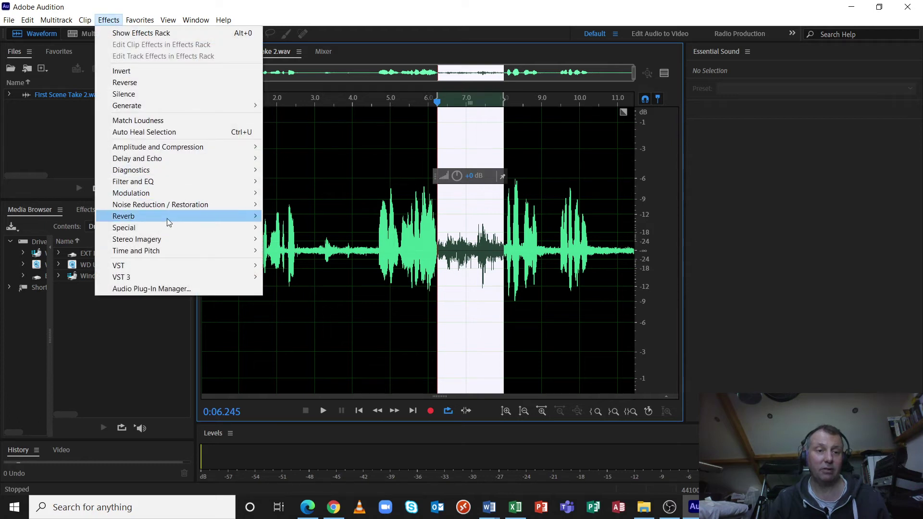
{"action": "mouse_move", "coordinate": [212, 204]}
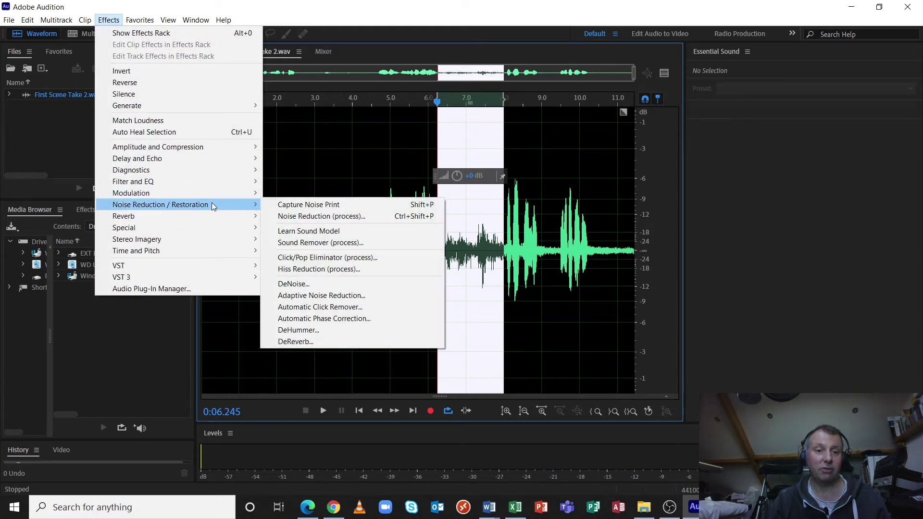
{"action": "left_click", "coordinate": [306, 204]}
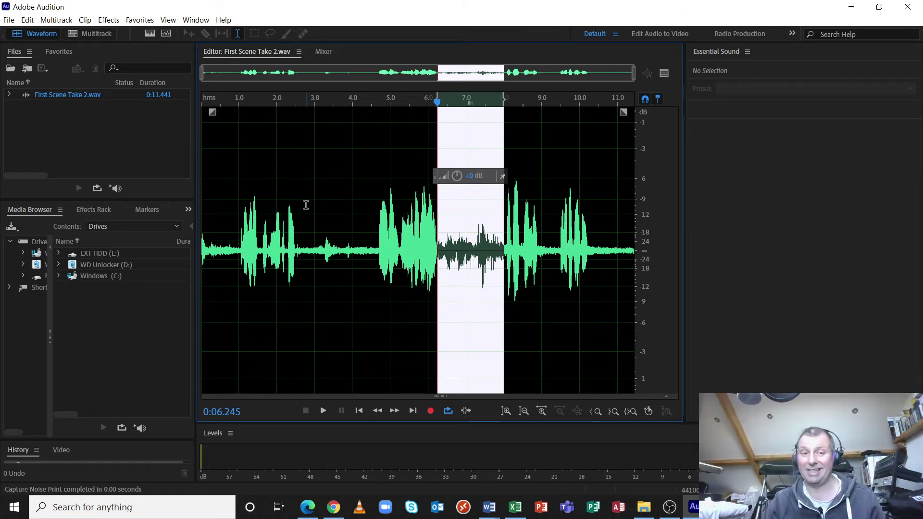
Deselect the waveform and open Noise Reduction (process) to treat the whole clip.
{"action": "left_click", "coordinate": [361, 157]}
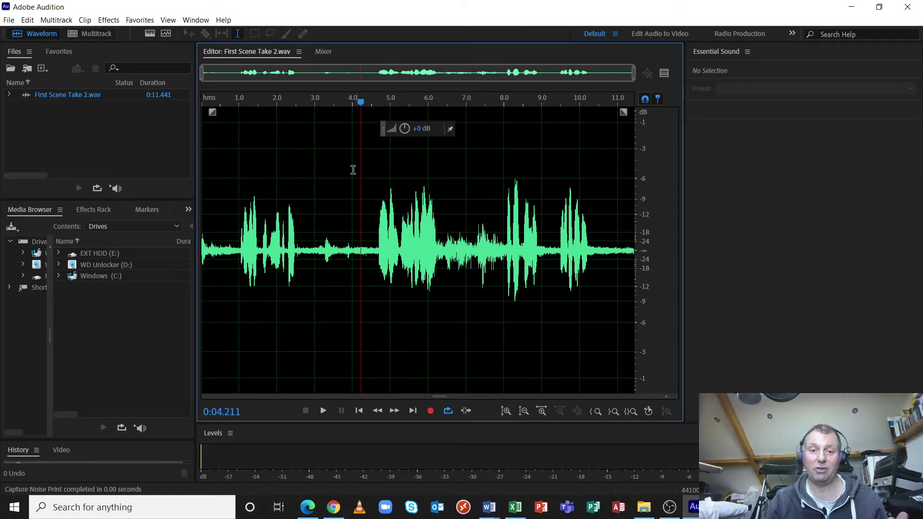
{"action": "left_click", "coordinate": [108, 20]}
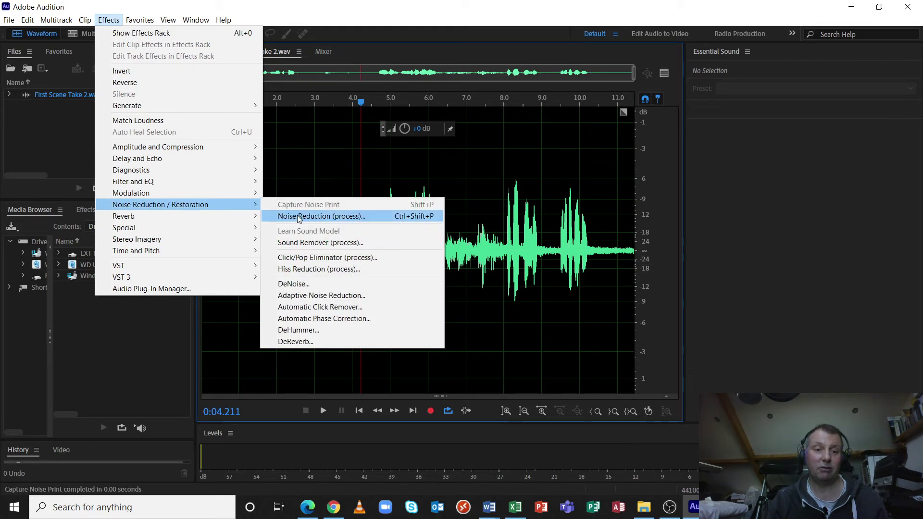
{"action": "left_click", "coordinate": [297, 217]}
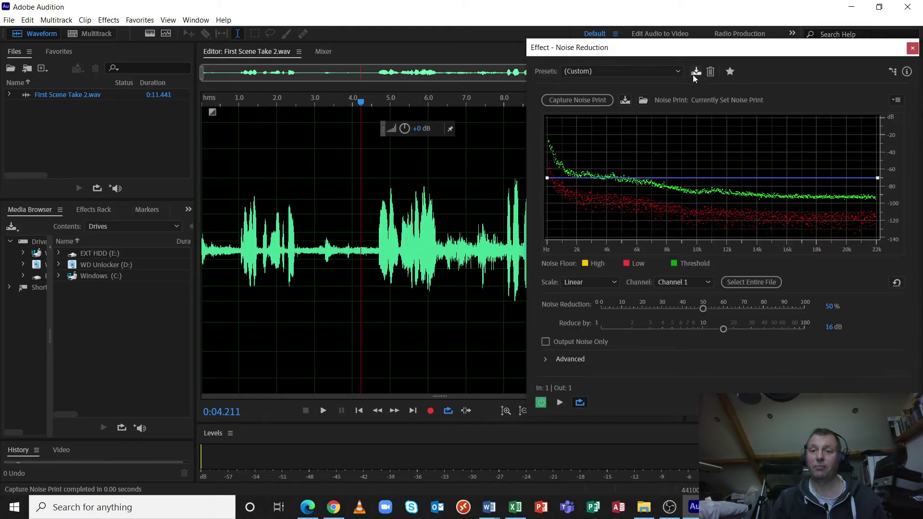
{"action": "left_click_drag", "start_coordinate": [683, 51], "coordinate": [479, 38]}
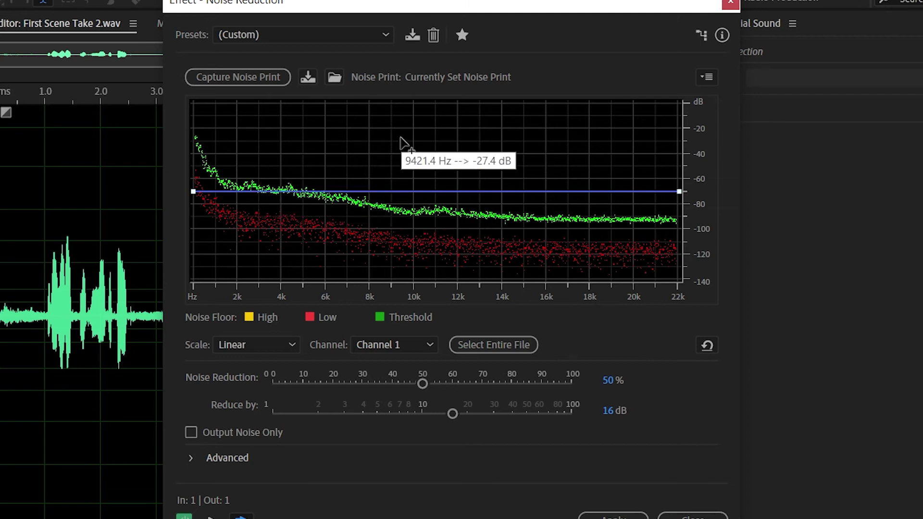
{"action": "left_click_drag", "start_coordinate": [387, 12], "coordinate": [464, 7]}
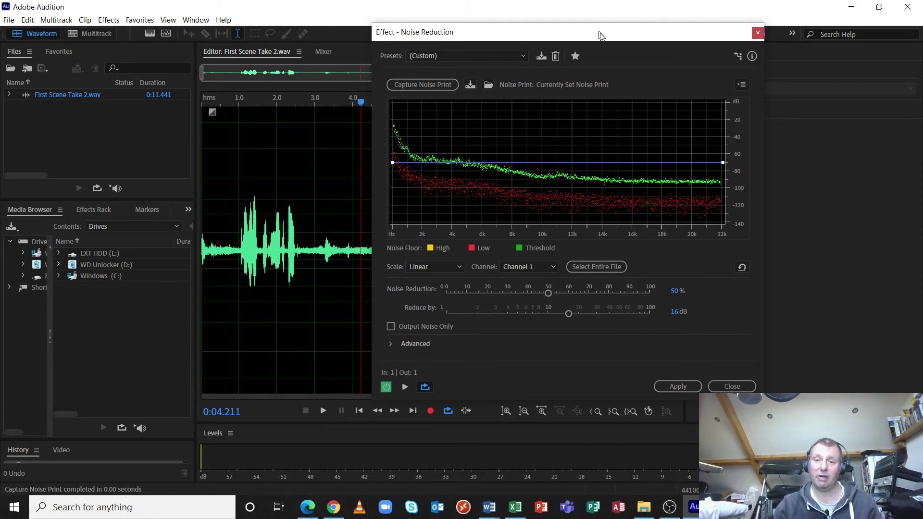
{"action": "left_click_drag", "start_coordinate": [602, 35], "coordinate": [631, 51]}
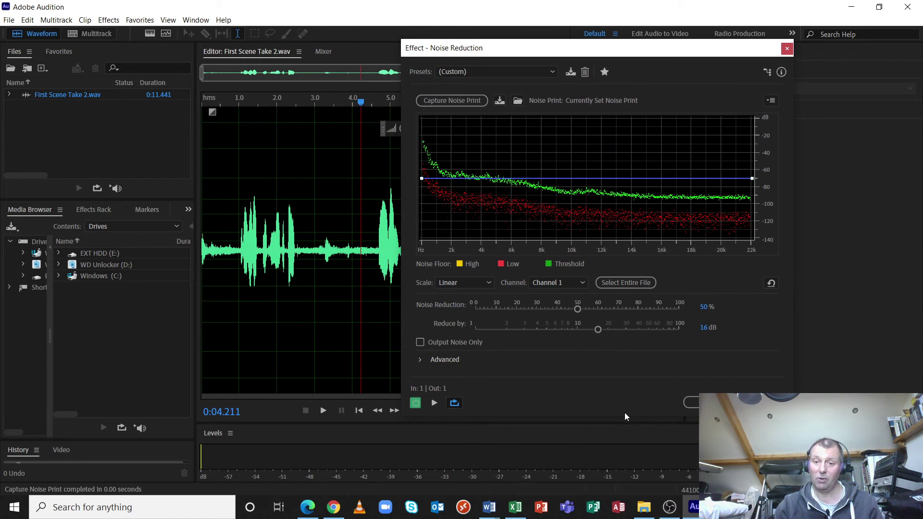
Apply Noise Reduction to the whole clip and play the cleaned audio from the start.
{"action": "left_click", "coordinate": [692, 403]}
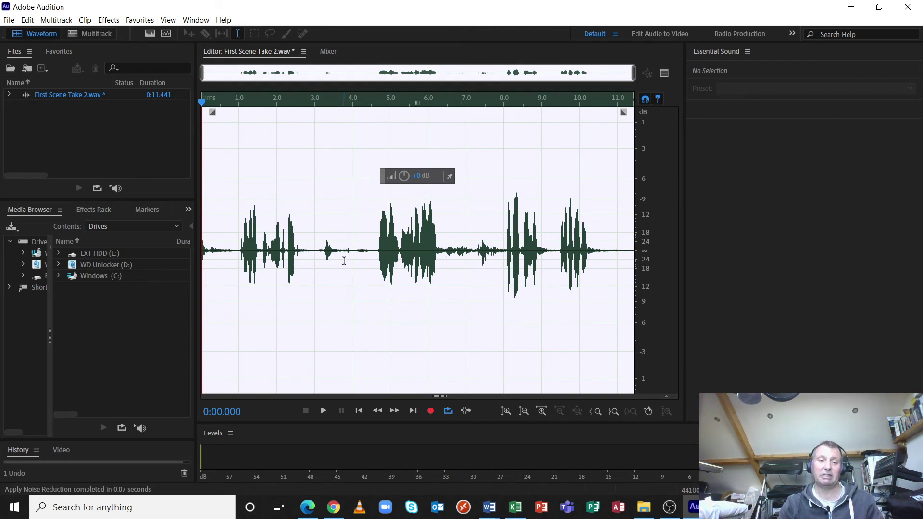
{"action": "left_click", "coordinate": [213, 246]}
{"action": "key", "text": "space"}
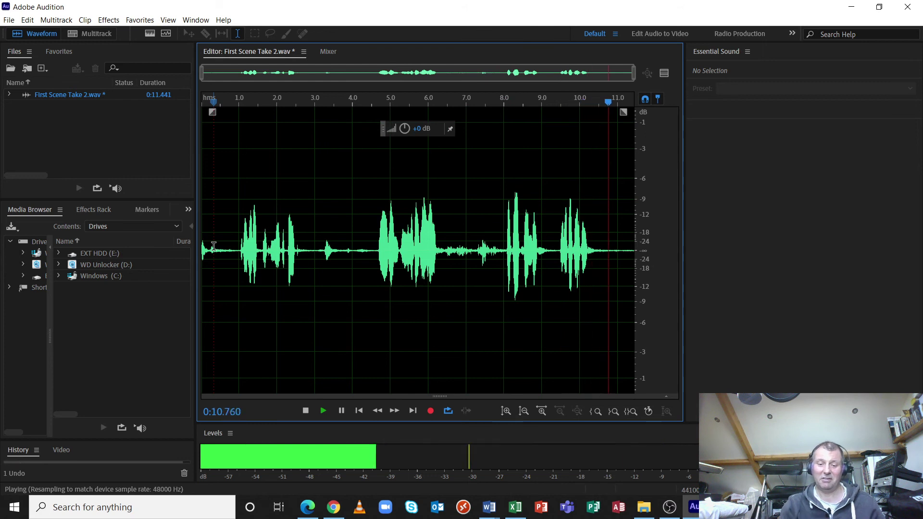
{"action": "key", "text": "space"}
{"action": "left_click", "coordinate": [27, 20]}
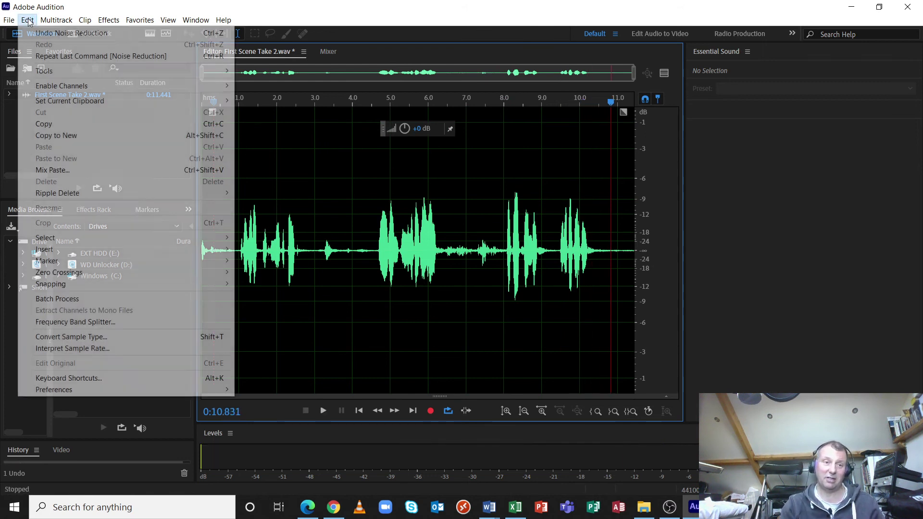
{"action": "left_click", "coordinate": [50, 30]}
{"action": "left_click", "coordinate": [312, 270]}
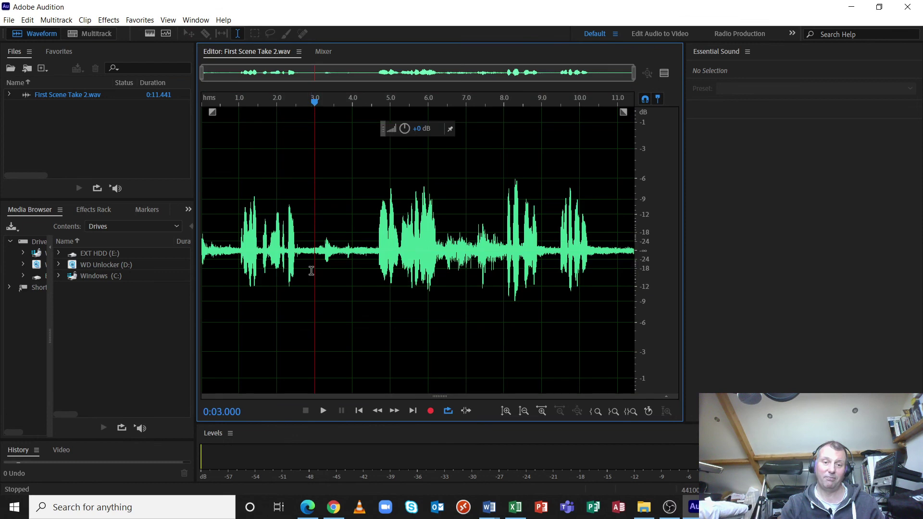
{"action": "key", "text": "space"}
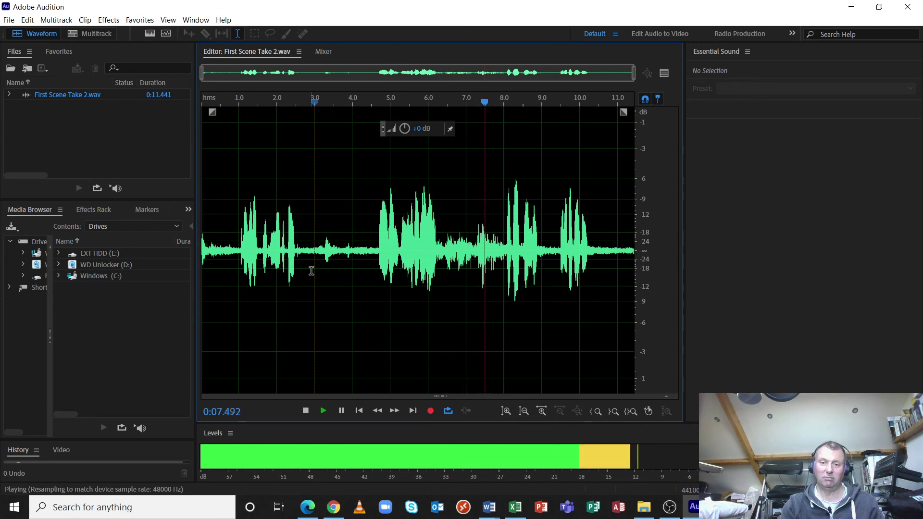
{"action": "key", "text": "space"}
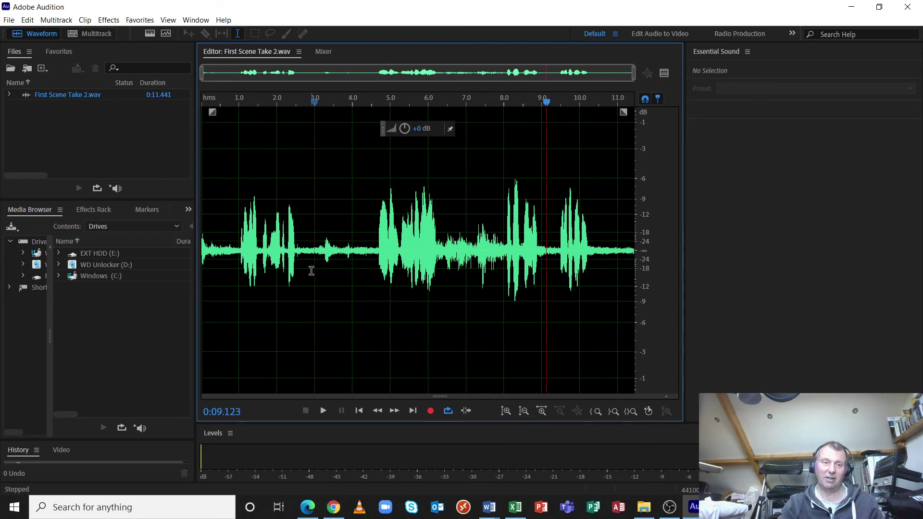
{"action": "left_click", "coordinate": [436, 263]}
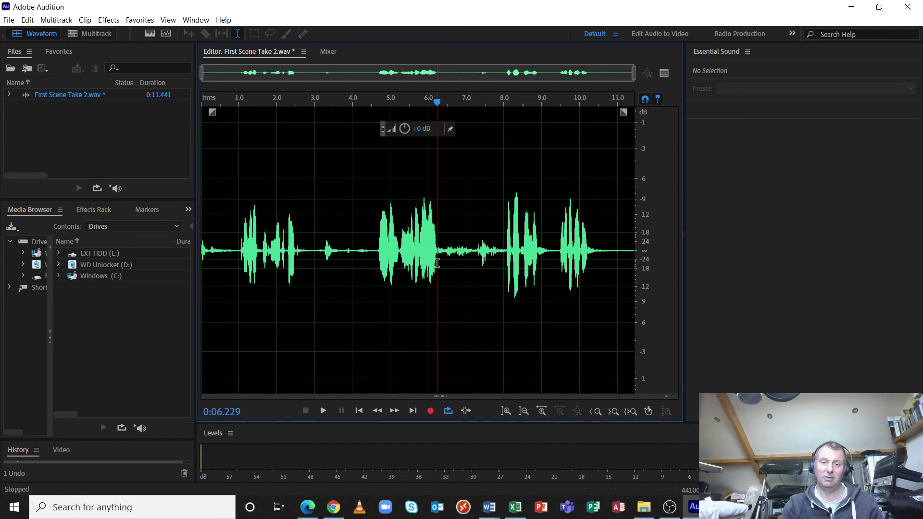
{"action": "key", "text": "space"}
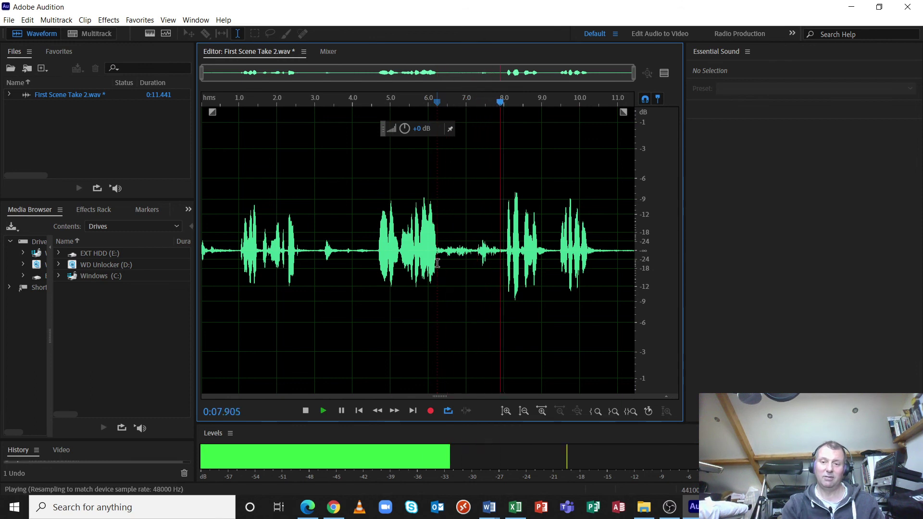
{"action": "key", "text": "space"}
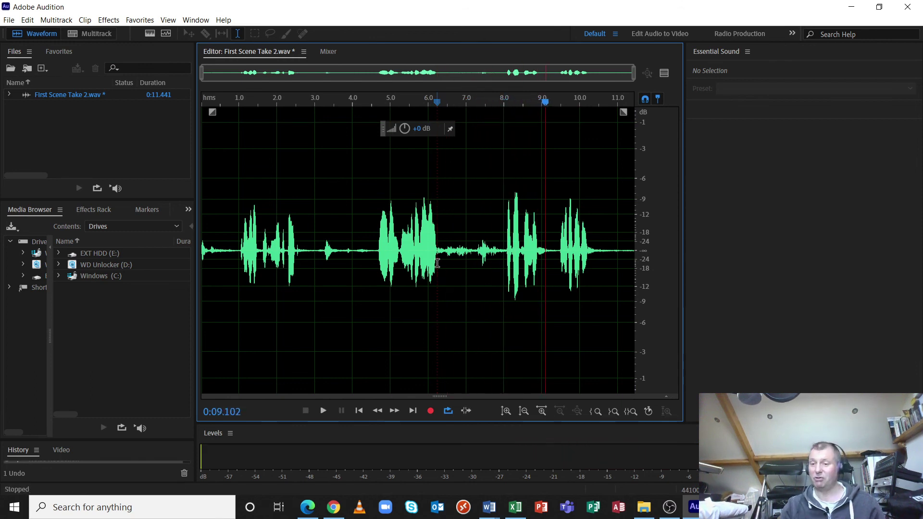